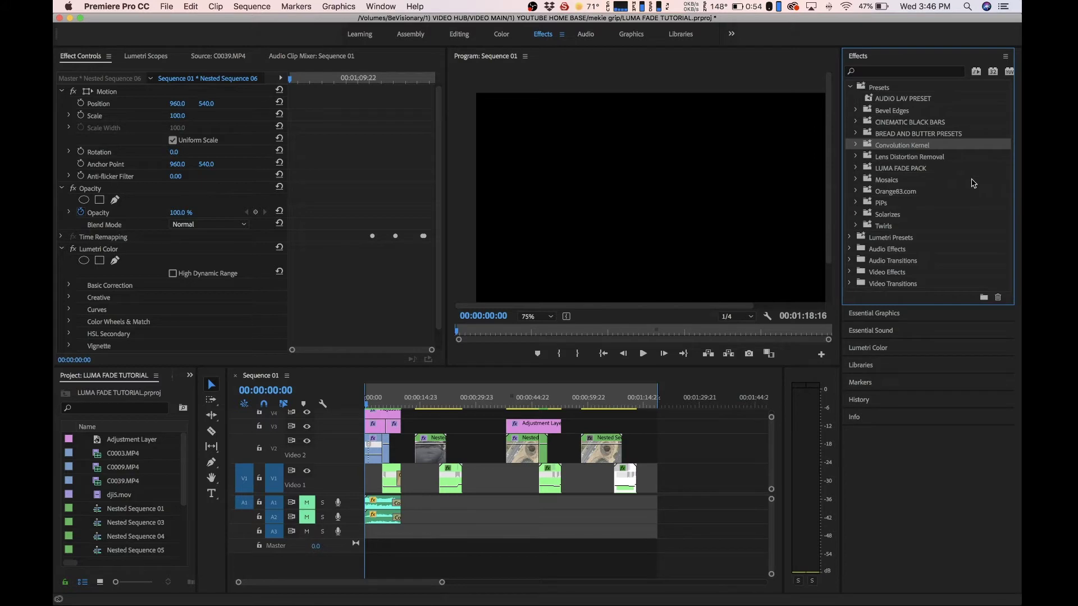
right_click(973, 184)
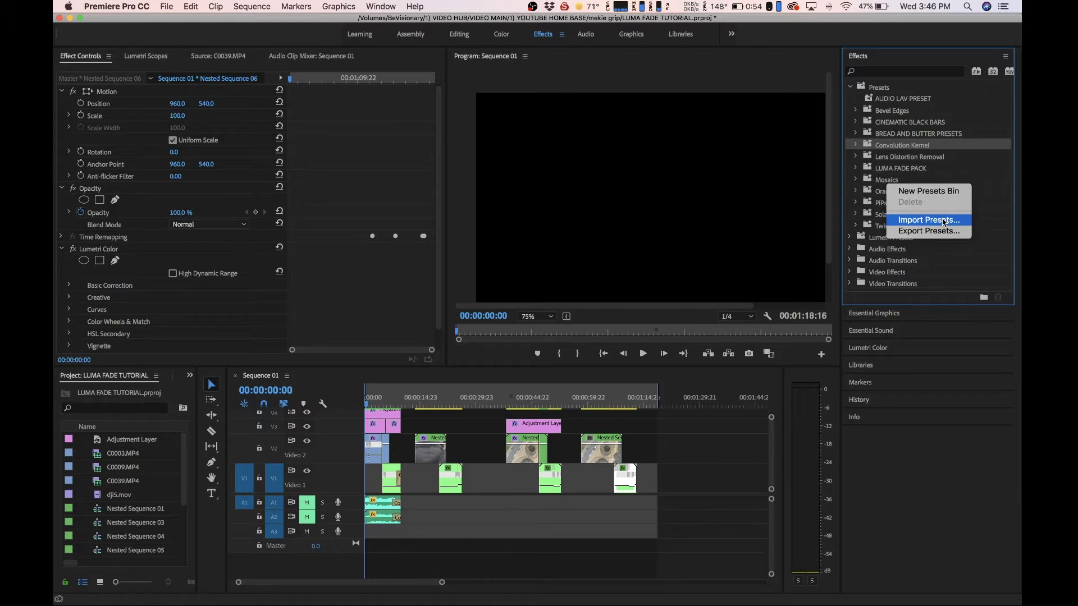
click(943, 221)
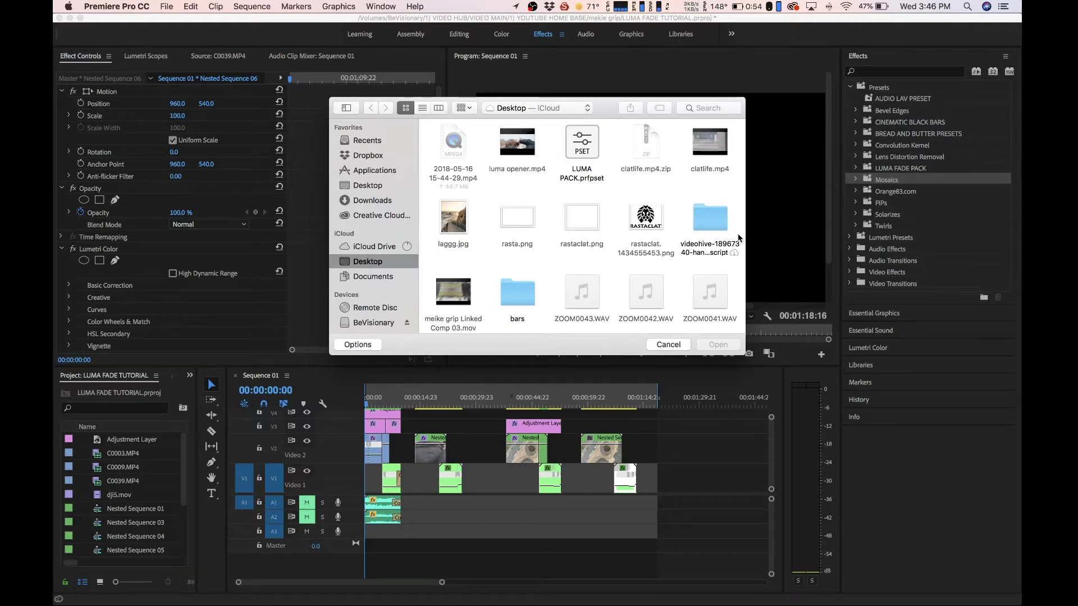
click(587, 154)
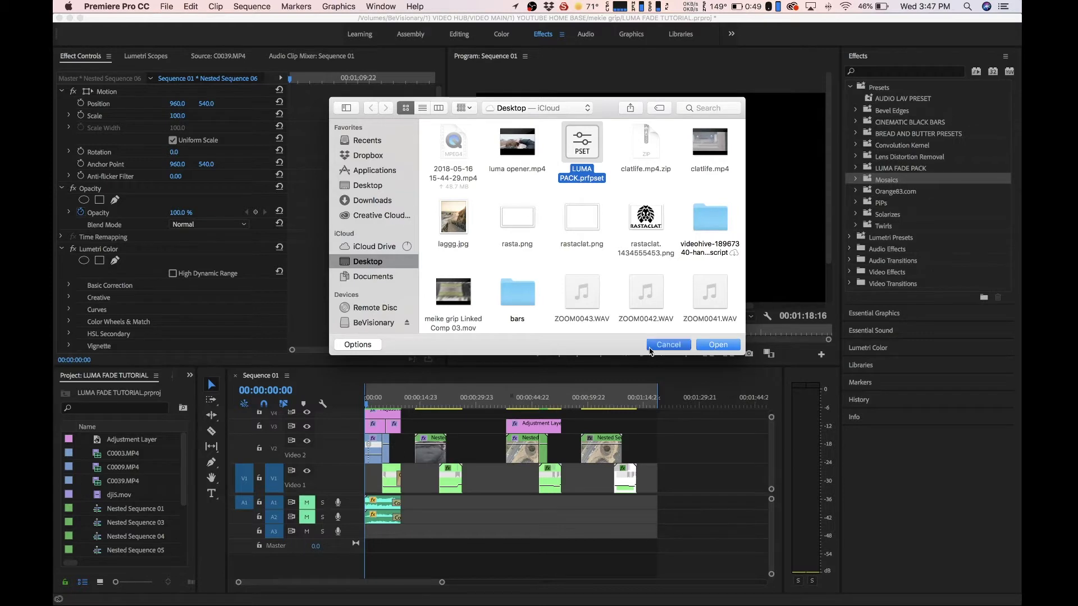
click(651, 348)
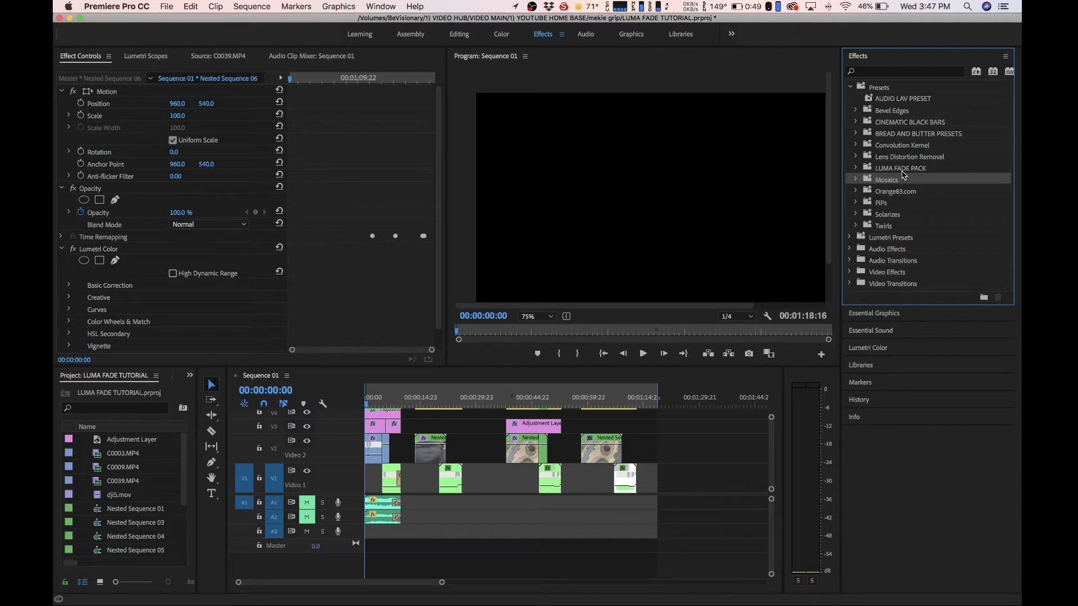
Switch to the Editing workspace and expand LUMA FADE PACK in Effects to show LUMA FADE BLACK and WHITE
click(465, 37)
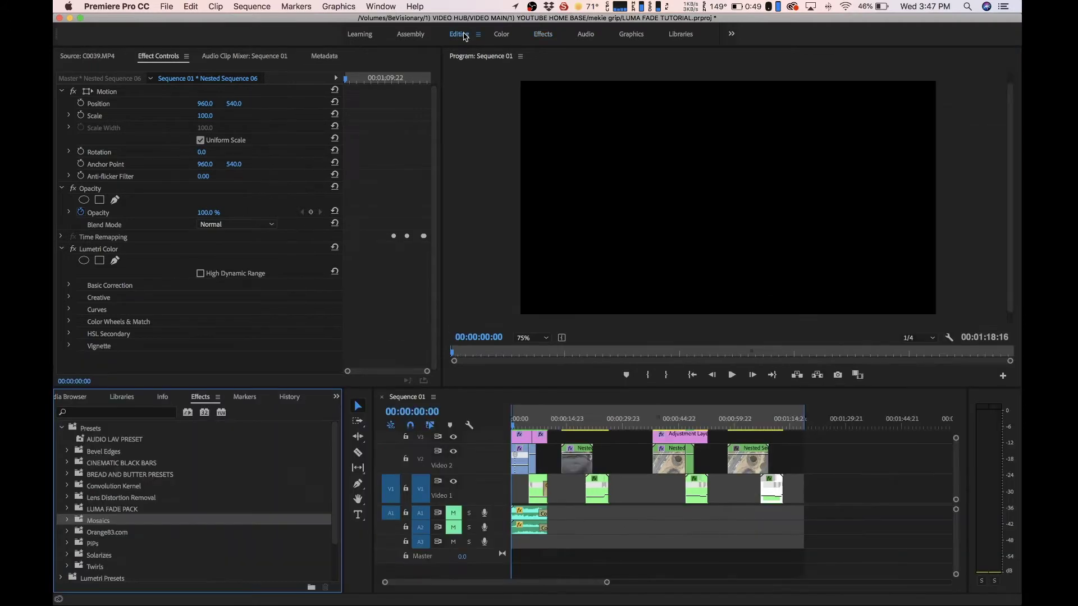
click(336, 397)
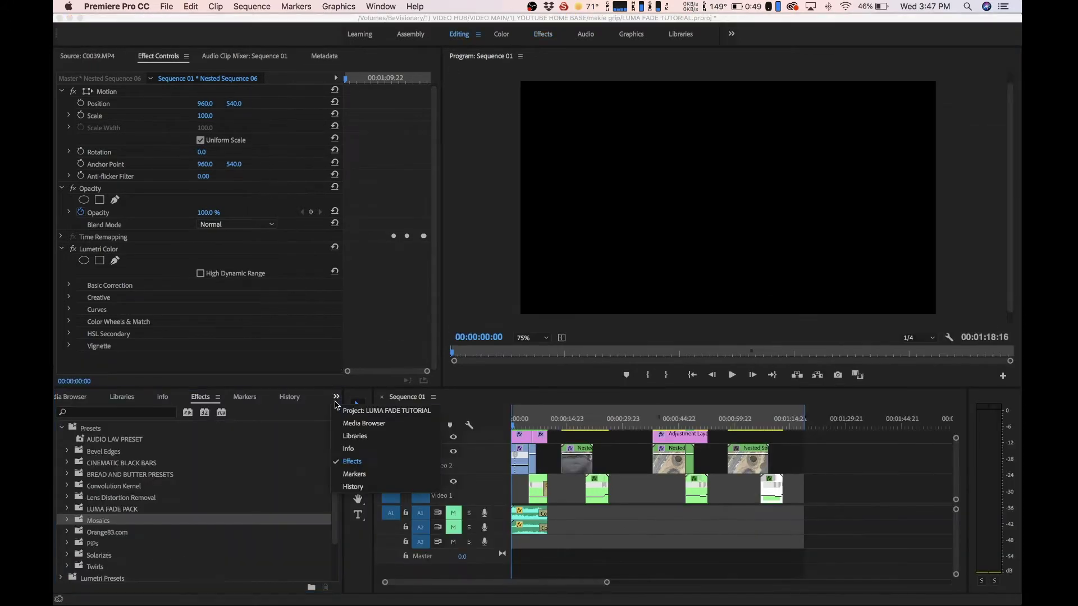
click(347, 465)
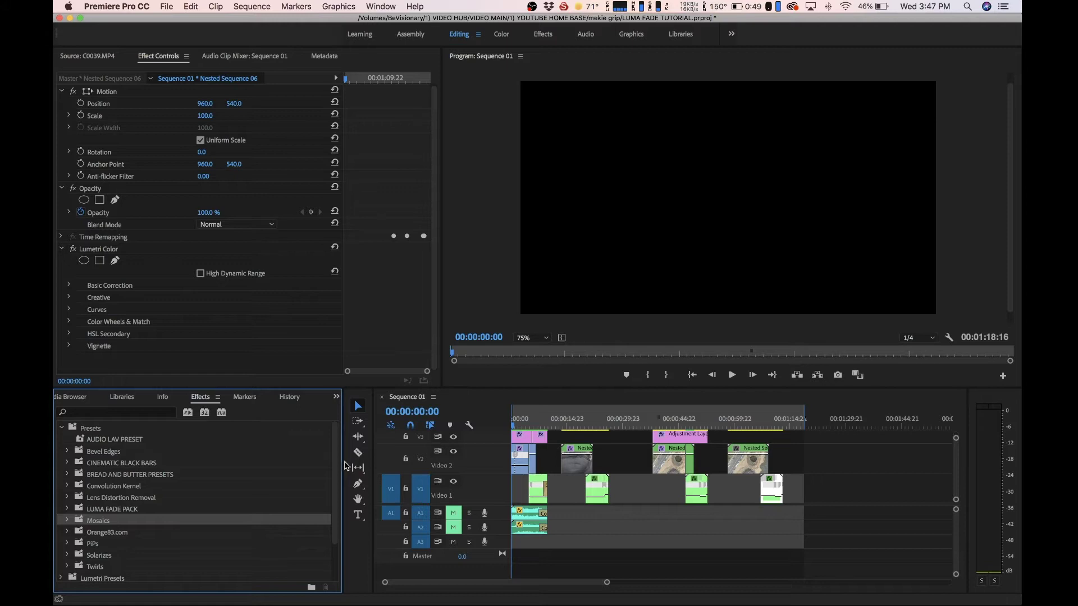
click(67, 509)
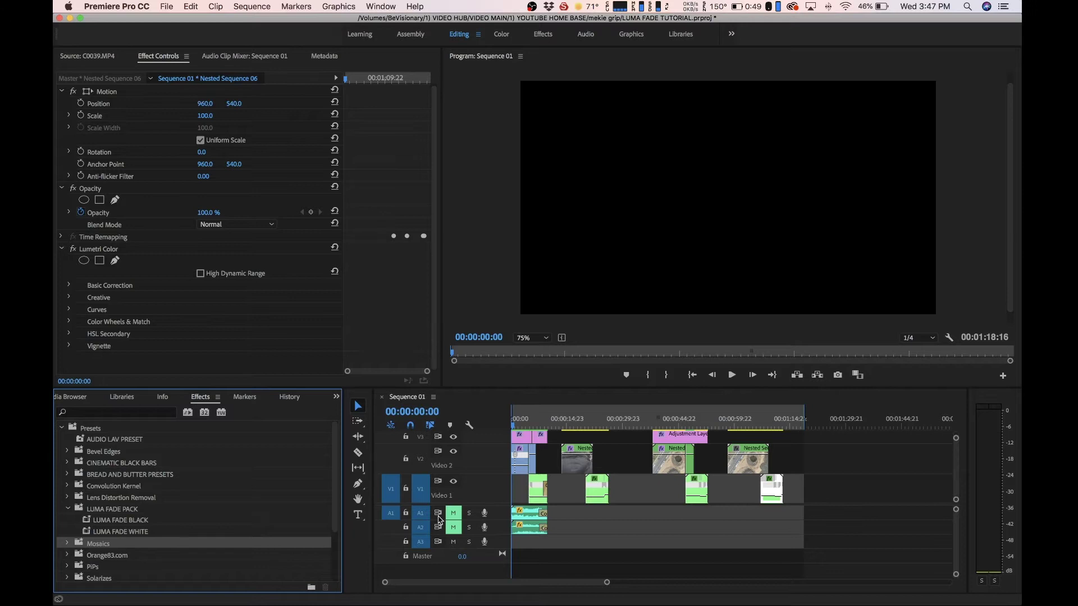
click(463, 515)
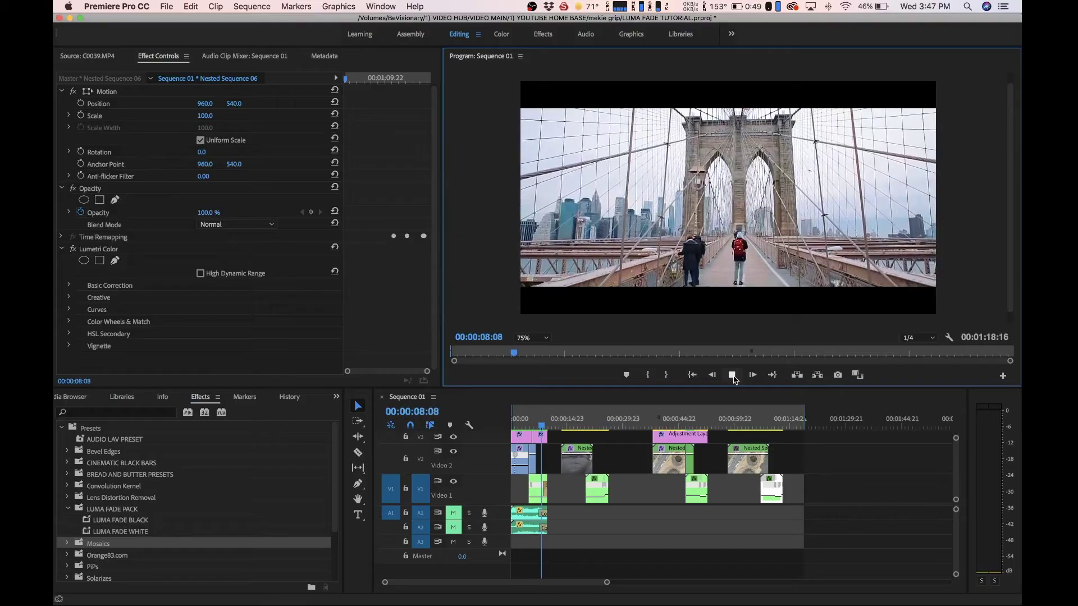
Stop playback and move the playhead to 00:00:18:10 on the photographer shot
key(space)
mouse_move(559, 426)
mouse_down()
mouse_move(593, 428)
mouse_move(579, 428)
mouse_up()
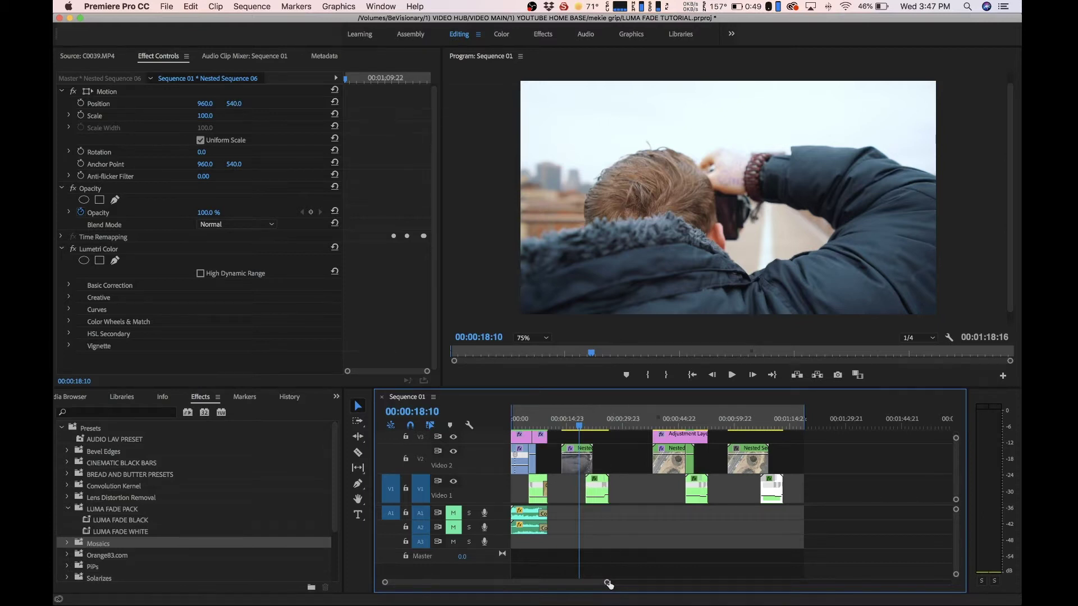
drag(607, 582, 535, 582)
Razor-cut Nested Sequence 04 on Video 2 at the playhead and select its tail piece
key(c)
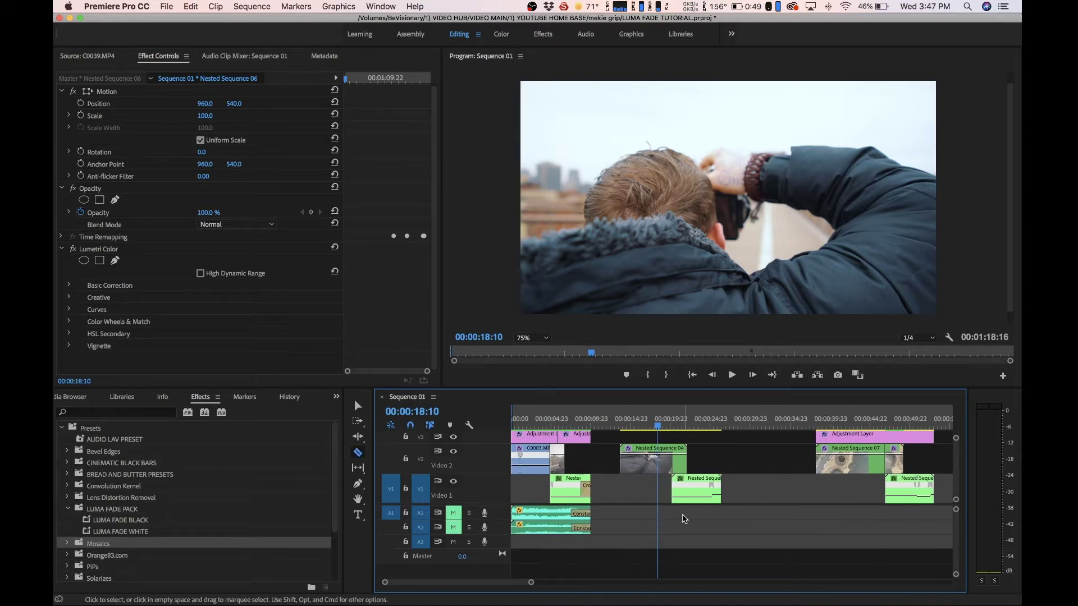
click(673, 468)
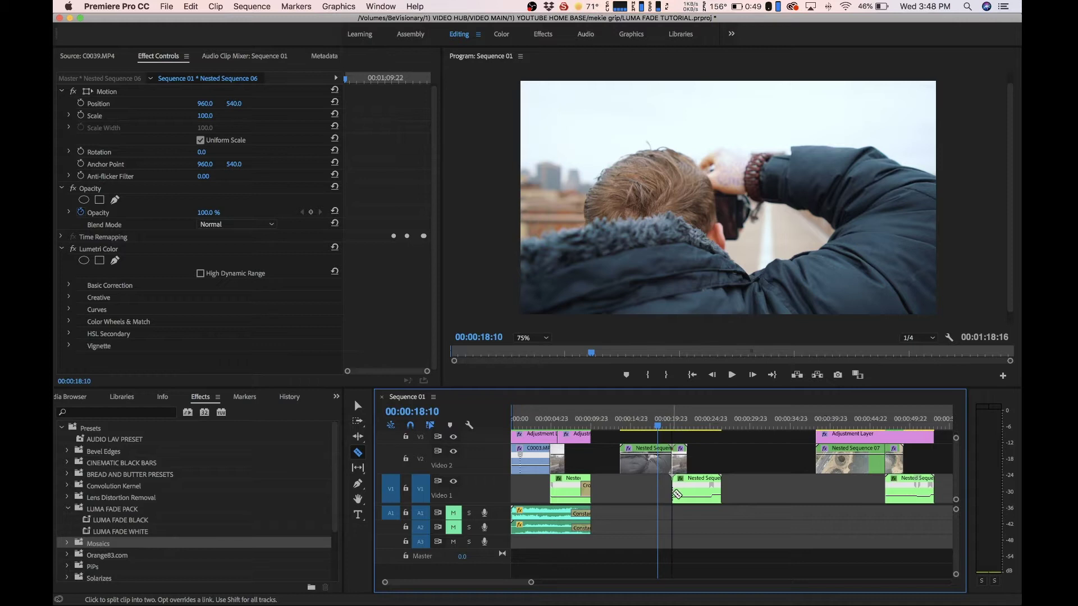
key(v)
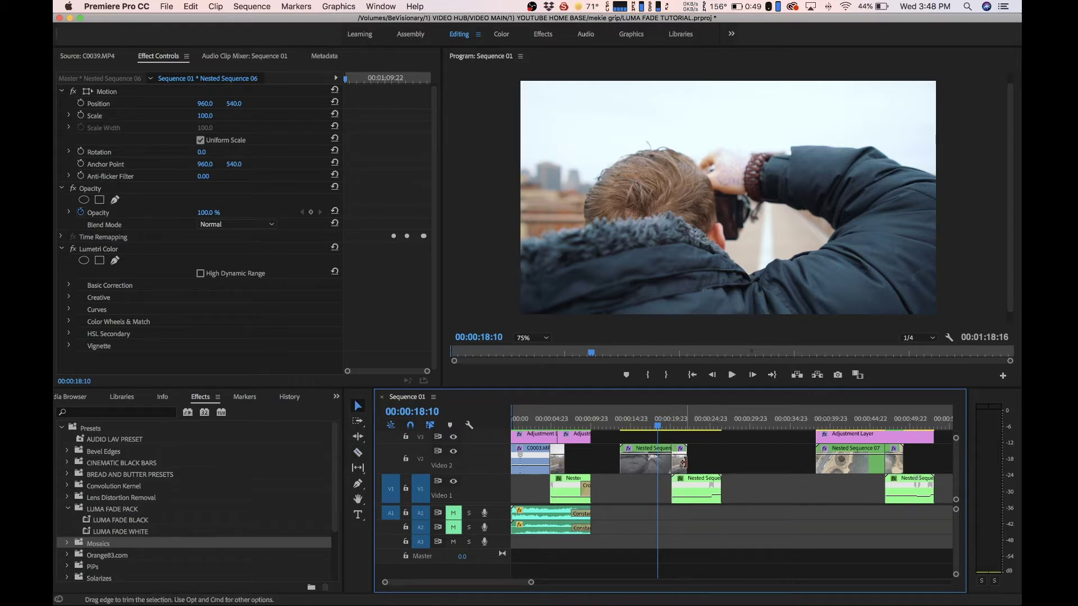
click(696, 508)
click(679, 466)
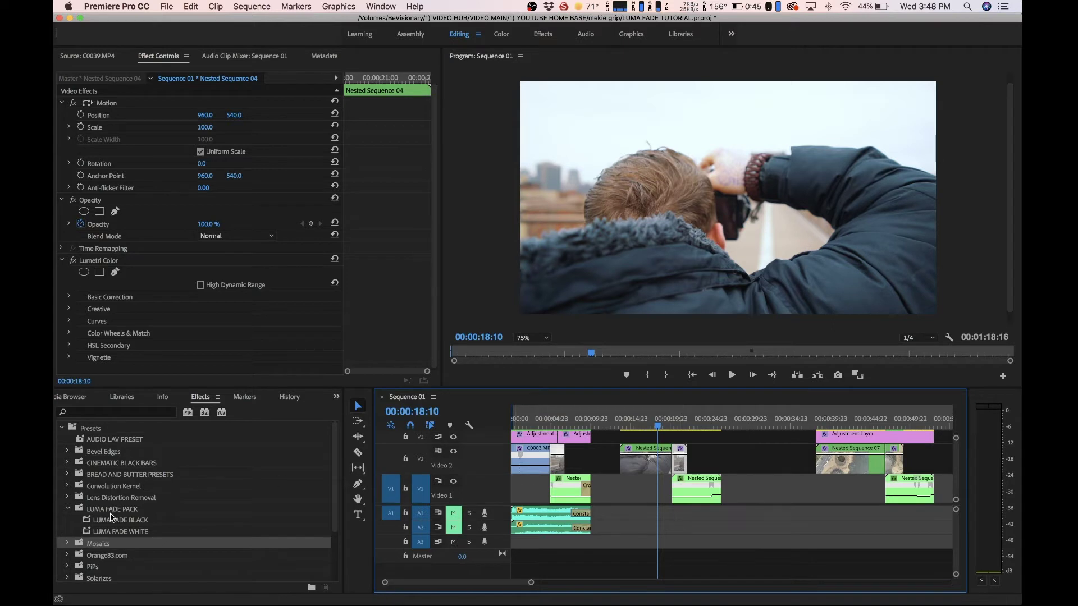
Drop LUMA FADE WHITE onto Nested Sequence 04's cut tail, render, and play back the fade
drag(93, 533, 680, 466)
key(Return)
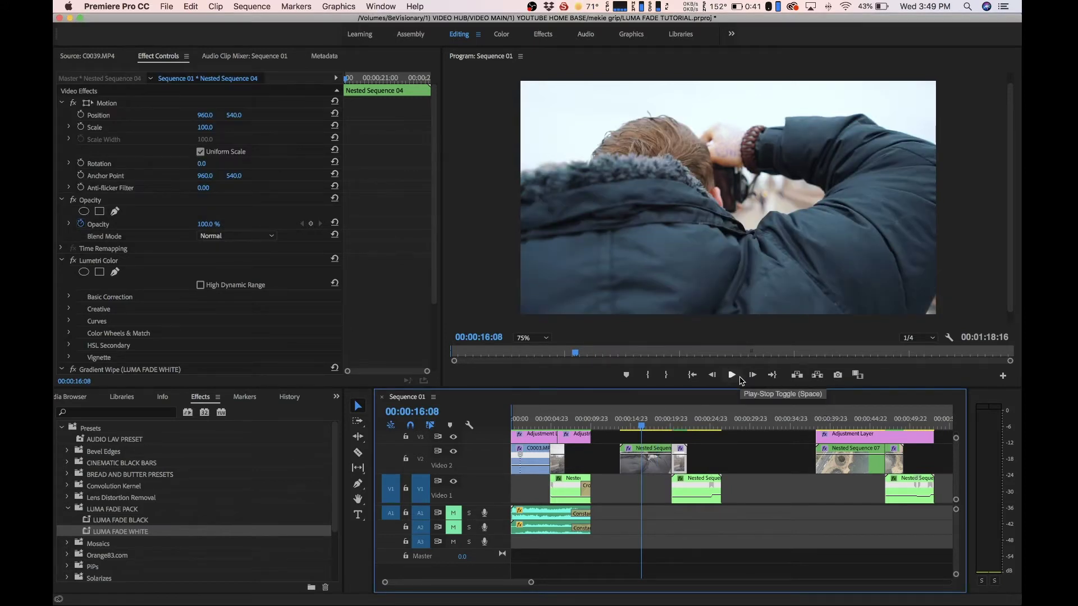
click(734, 377)
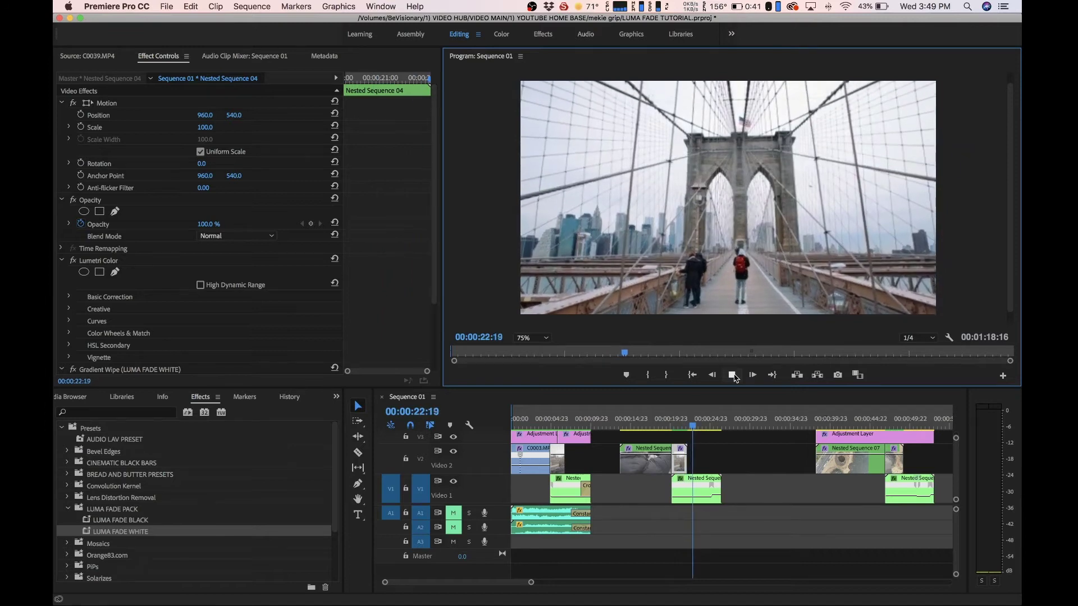
click(733, 376)
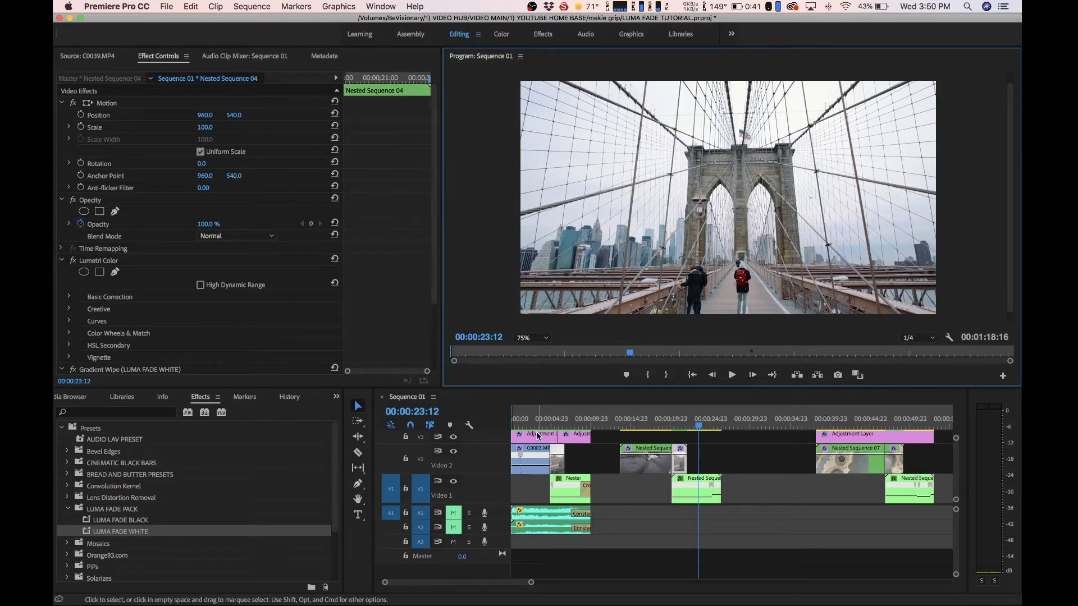
click(682, 483)
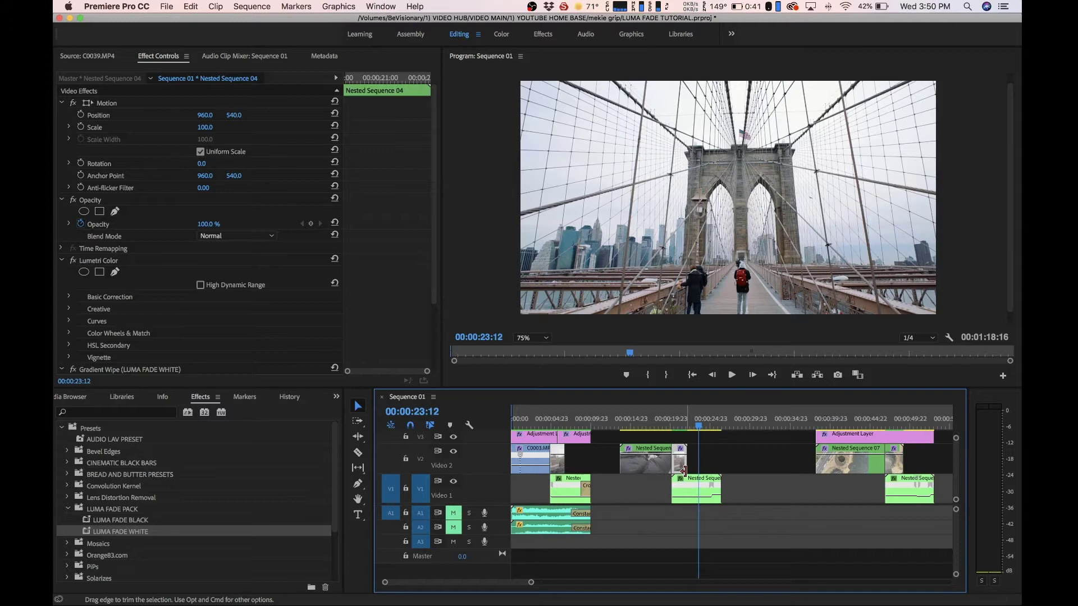
Remove the Gradient Wipe (LUMA FADE WHITE) effect from the short V2 piece
click(434, 334)
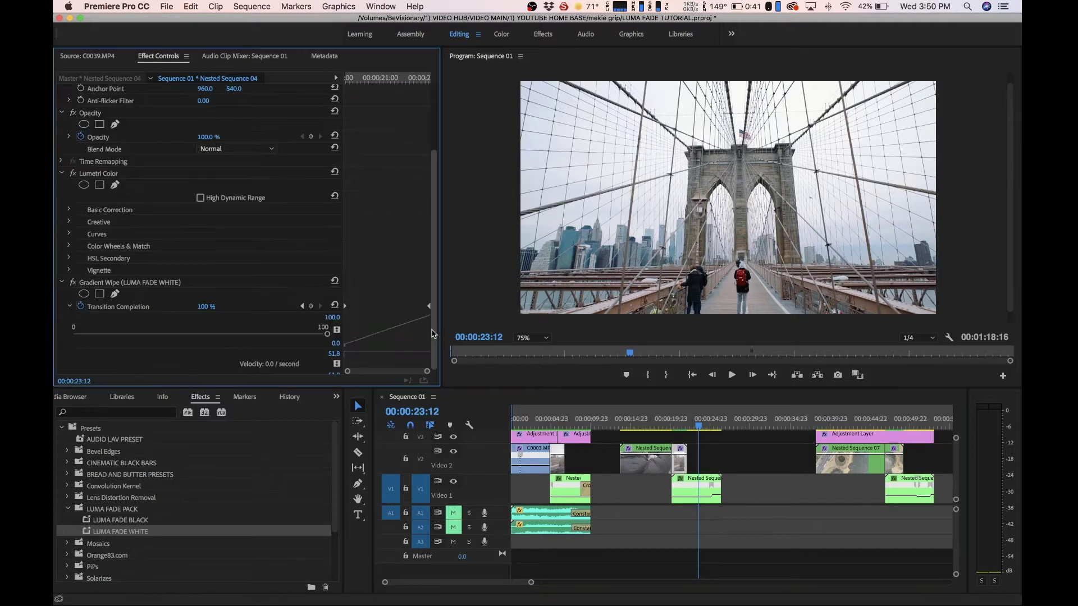
click(109, 284)
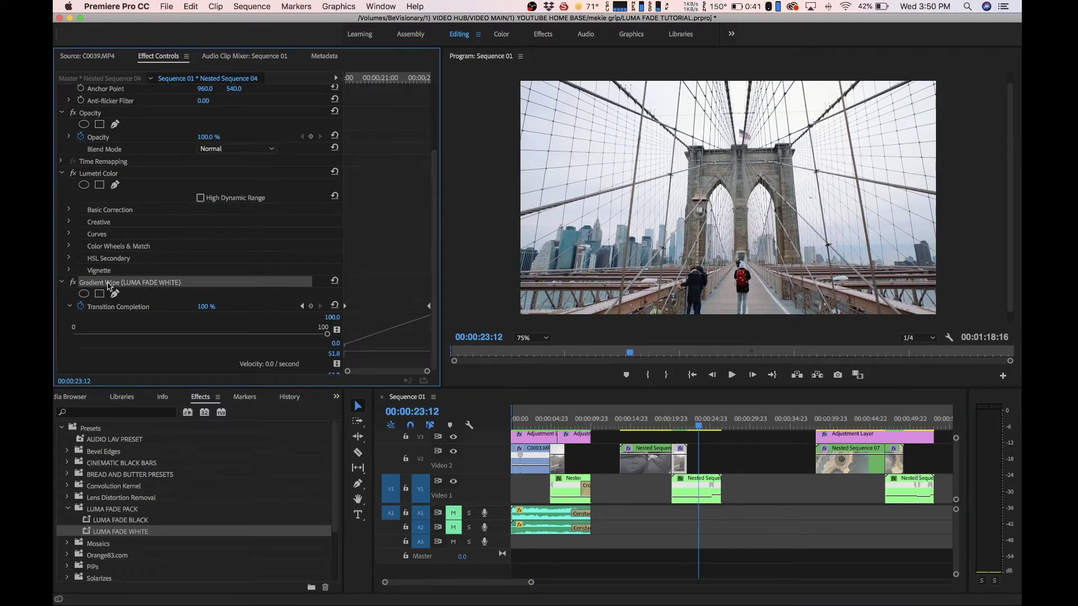
key(Delete)
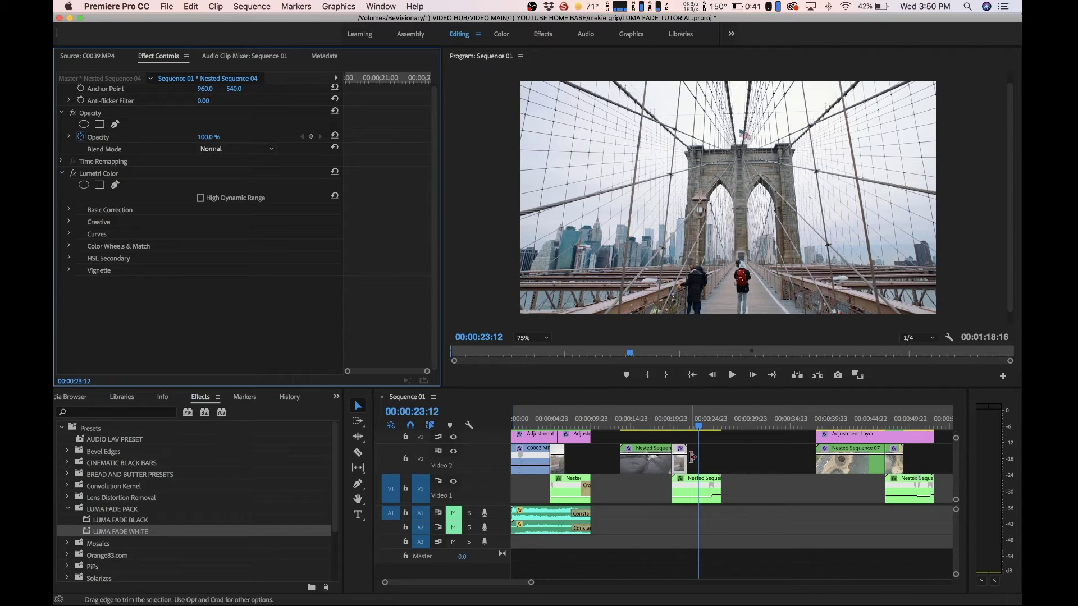
Trim the short V2 piece shorter, reapply LUMA FADE WHITE, and preview it
drag(531, 582, 468, 584)
drag(692, 457, 664, 457)
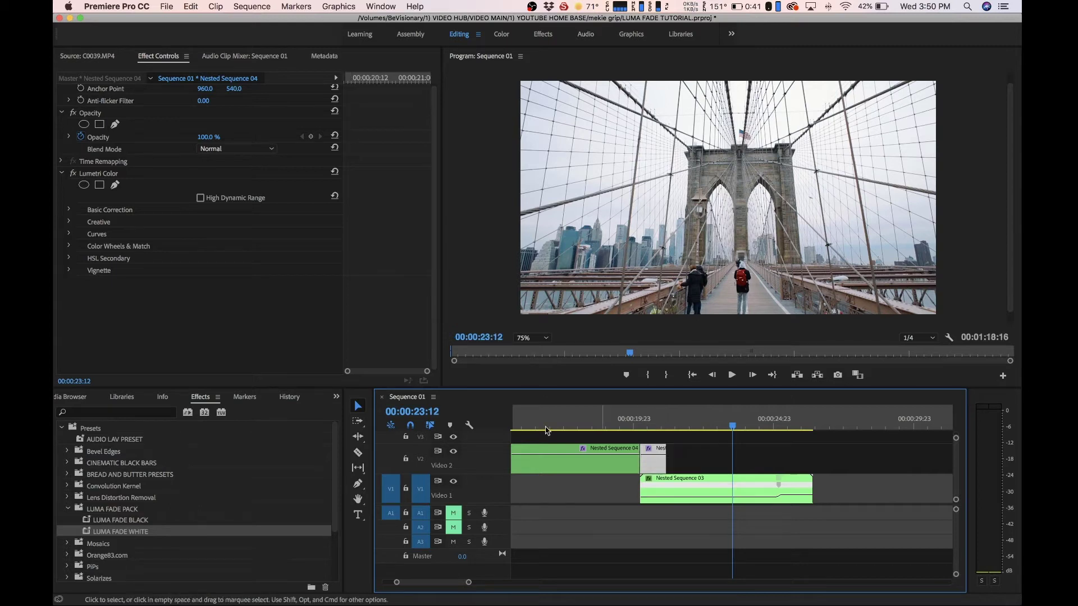
click(102, 532)
drag(101, 532, 653, 465)
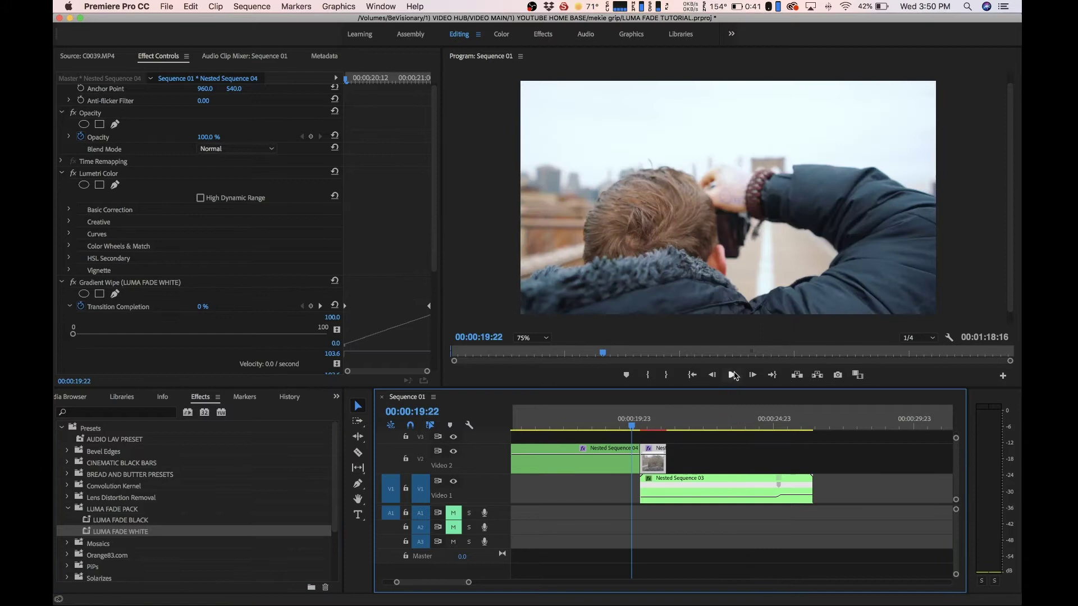
click(732, 375)
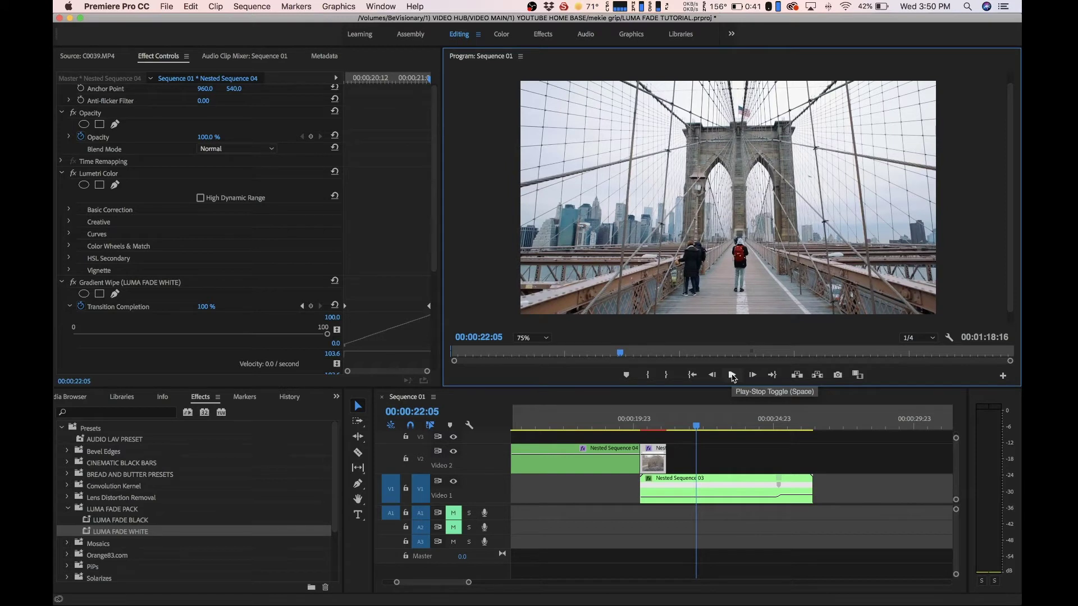
Extend the V2 nested clip to 00:00:01:20 and replay the white wipe through completion
drag(666, 459, 692, 459)
click(628, 427)
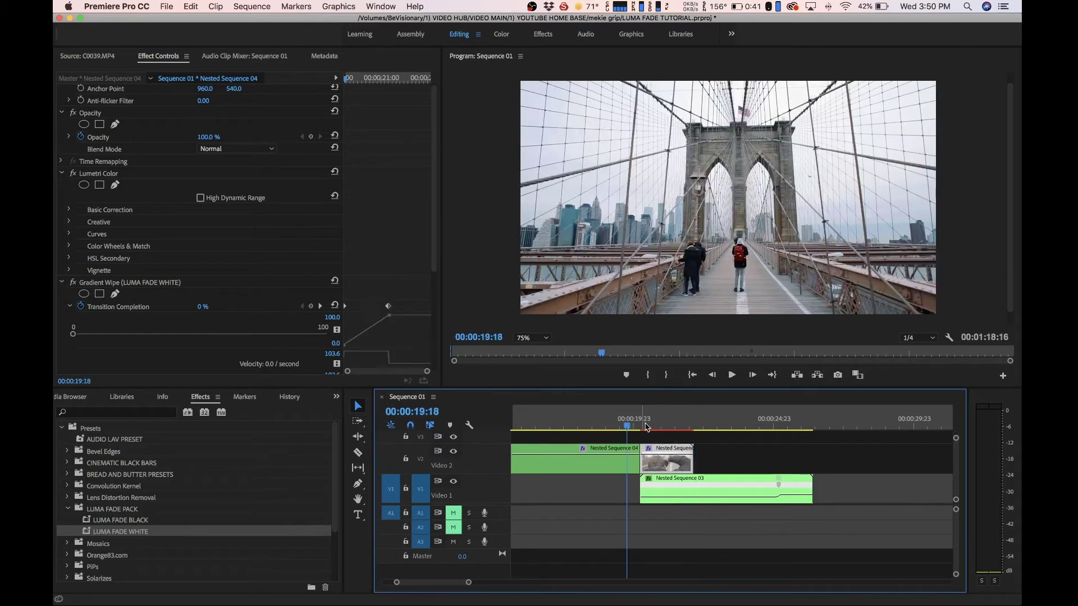
click(735, 376)
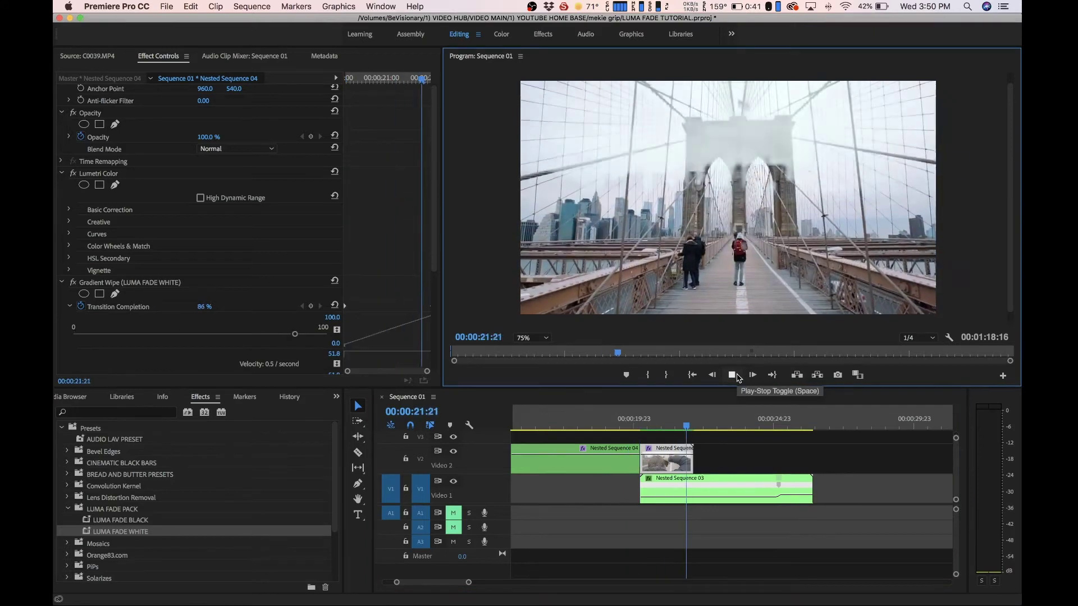
click(736, 376)
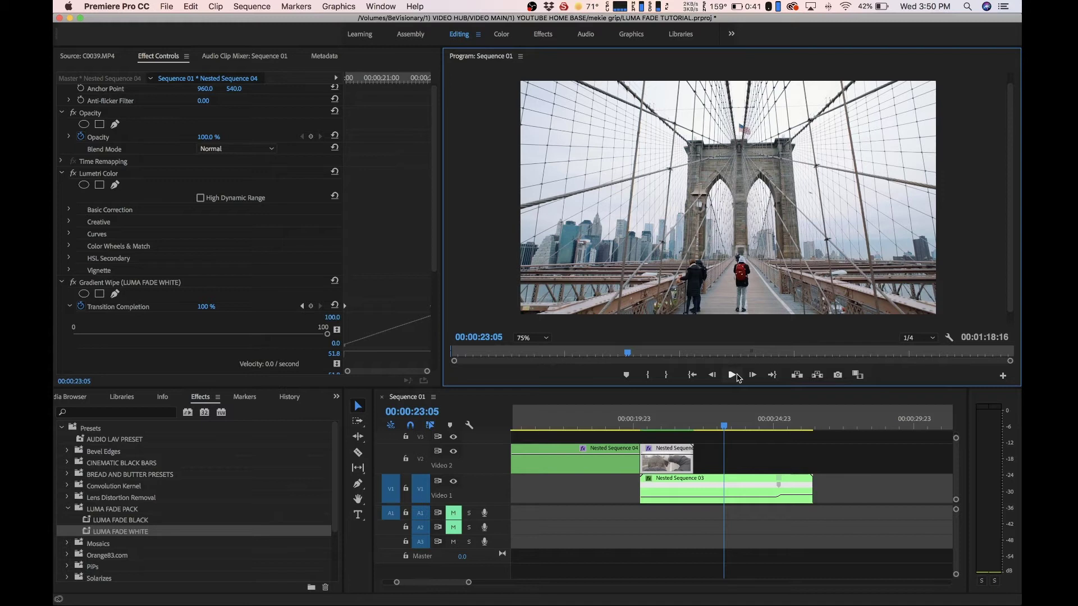
drag(469, 582, 521, 587)
Preview the cave transition, set Program monitor resolution to Full, and replay it
click(559, 419)
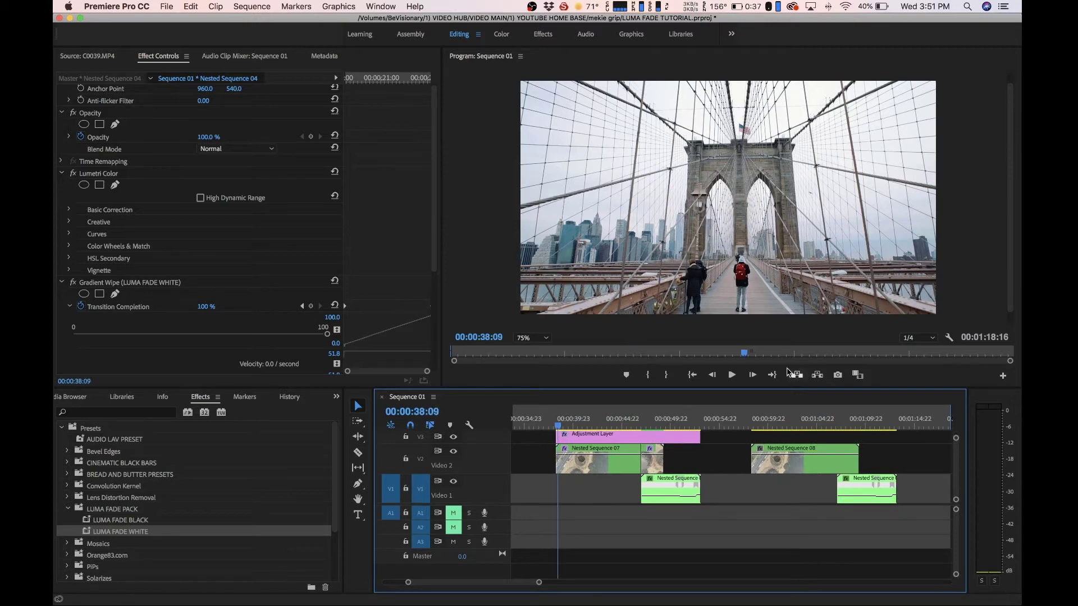
click(732, 376)
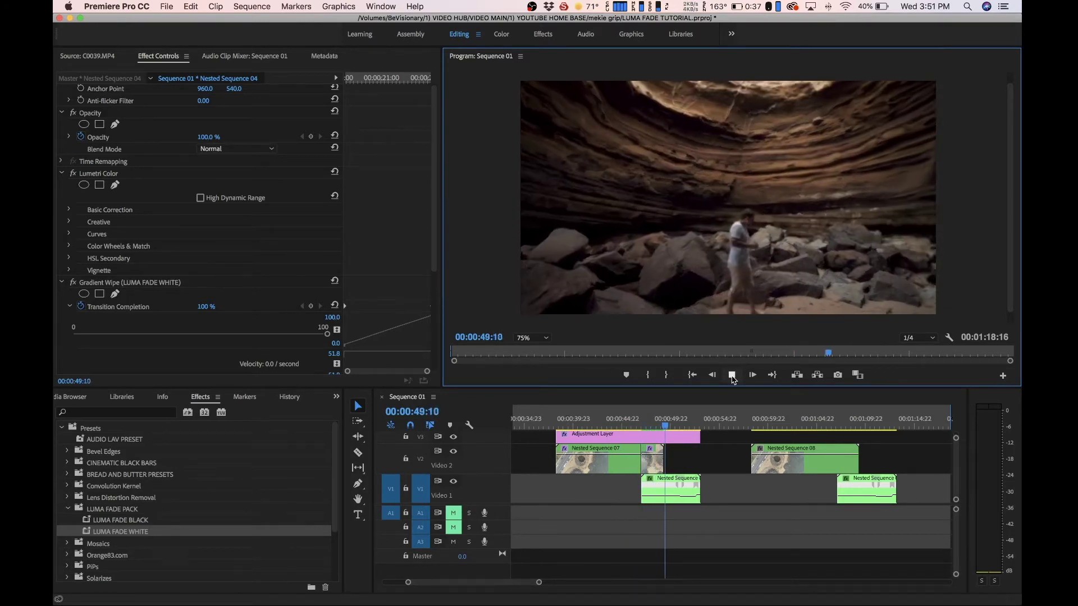
click(732, 376)
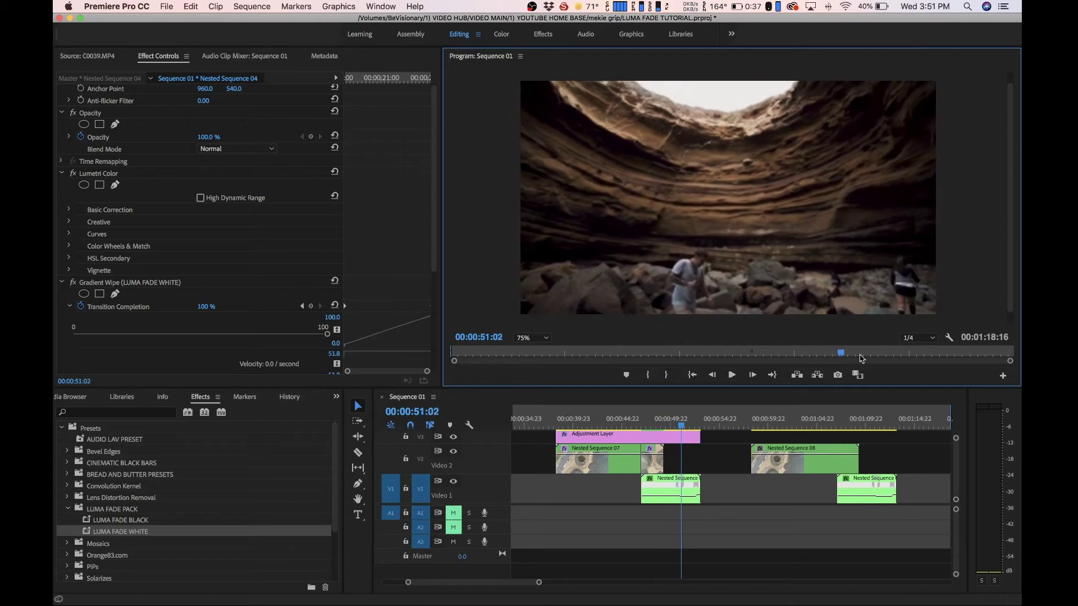
click(931, 339)
click(918, 351)
drag(639, 427, 627, 428)
click(733, 377)
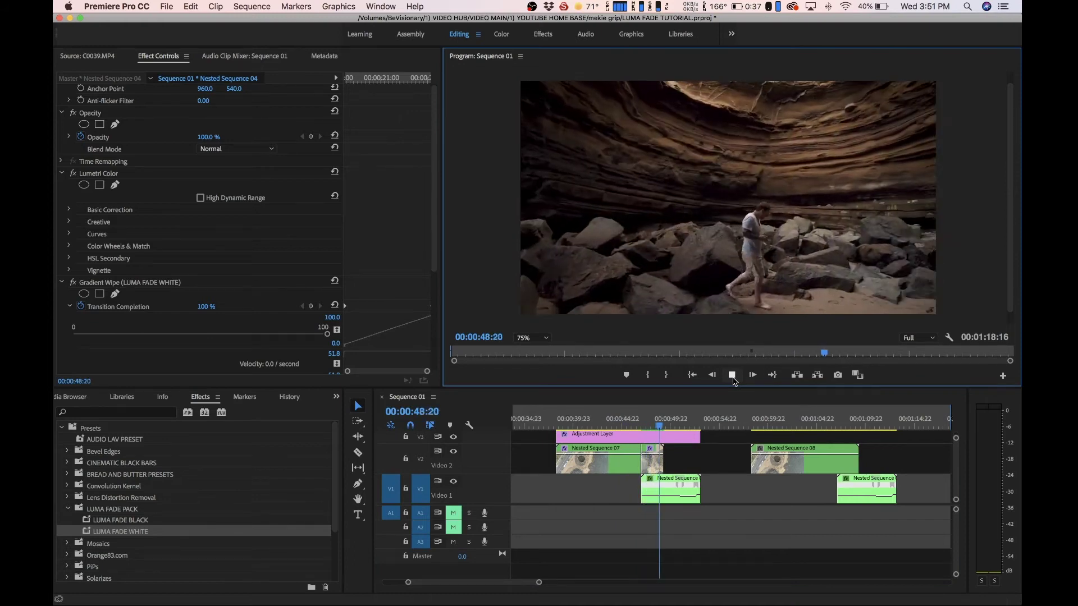
click(732, 377)
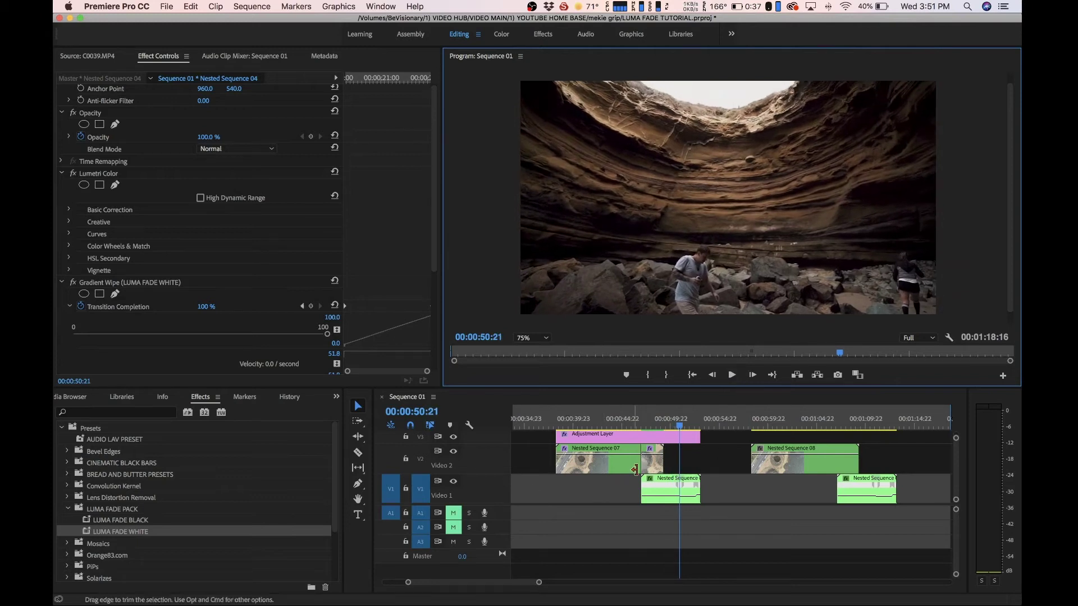
Scrub to the end of Nested Sequence 08 and razor-split it above the next Video 1 clip
drag(682, 427, 764, 430)
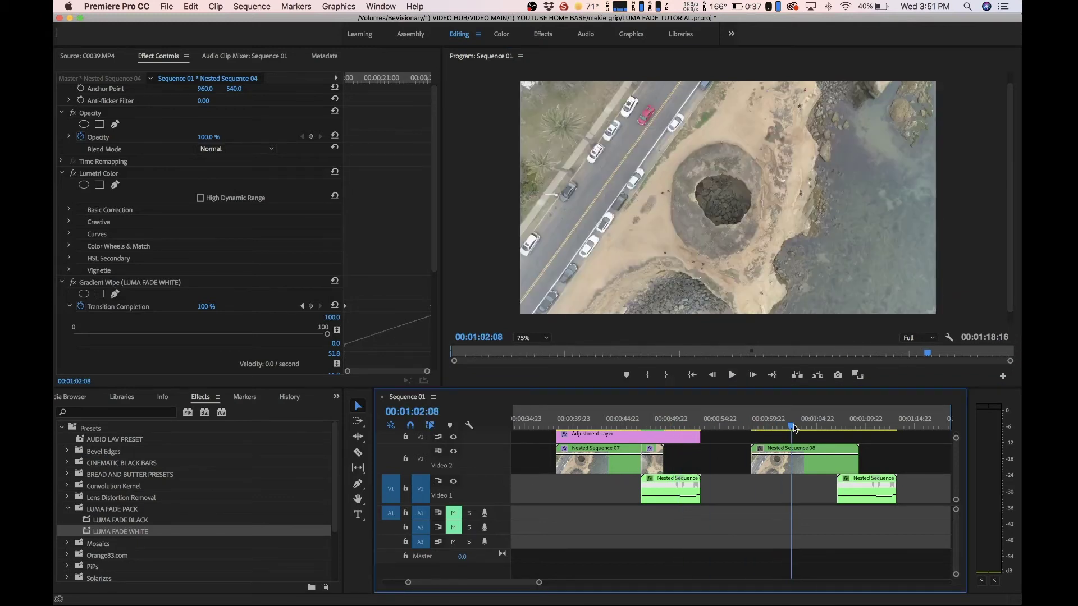
scroll(531, 430, down, 5)
drag(531, 429, 560, 435)
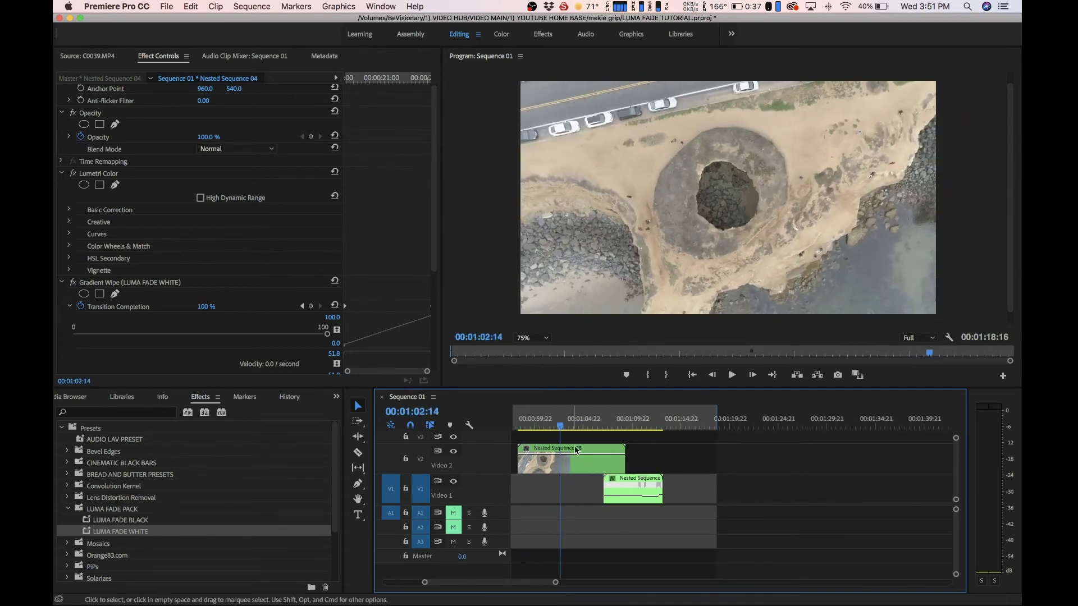
scroll(555, 584, down, 3)
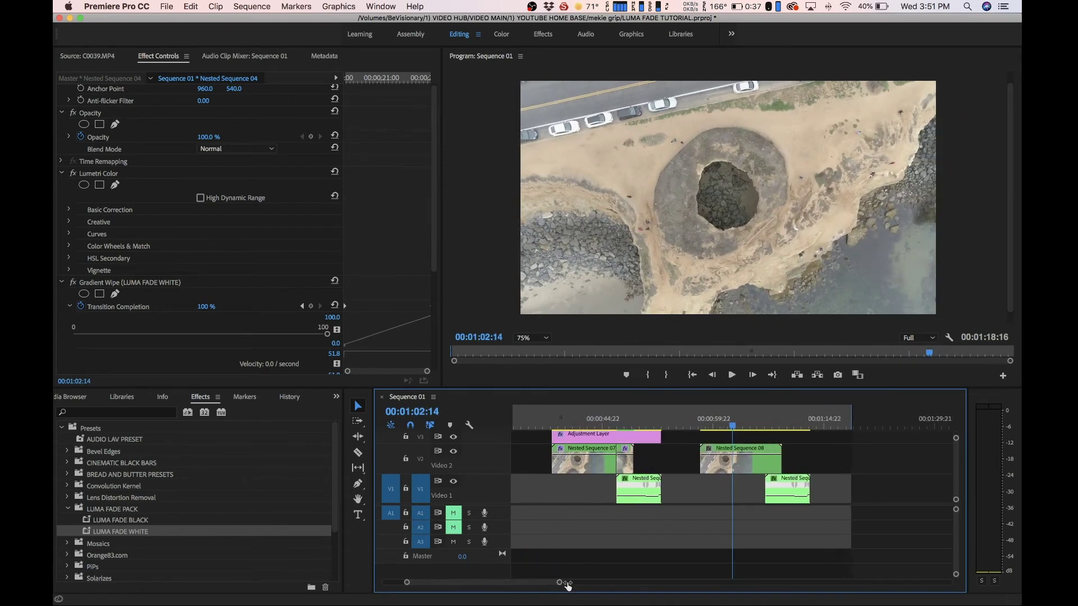
mouse_move(732, 427)
mouse_down()
mouse_move(821, 429)
mouse_move(749, 428)
mouse_up()
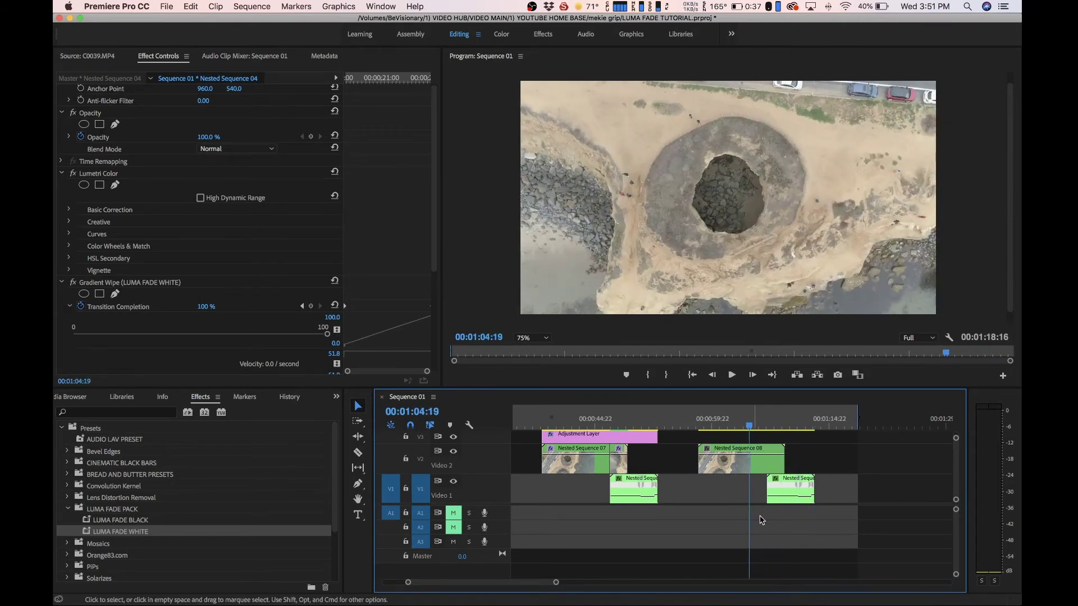
key(c)
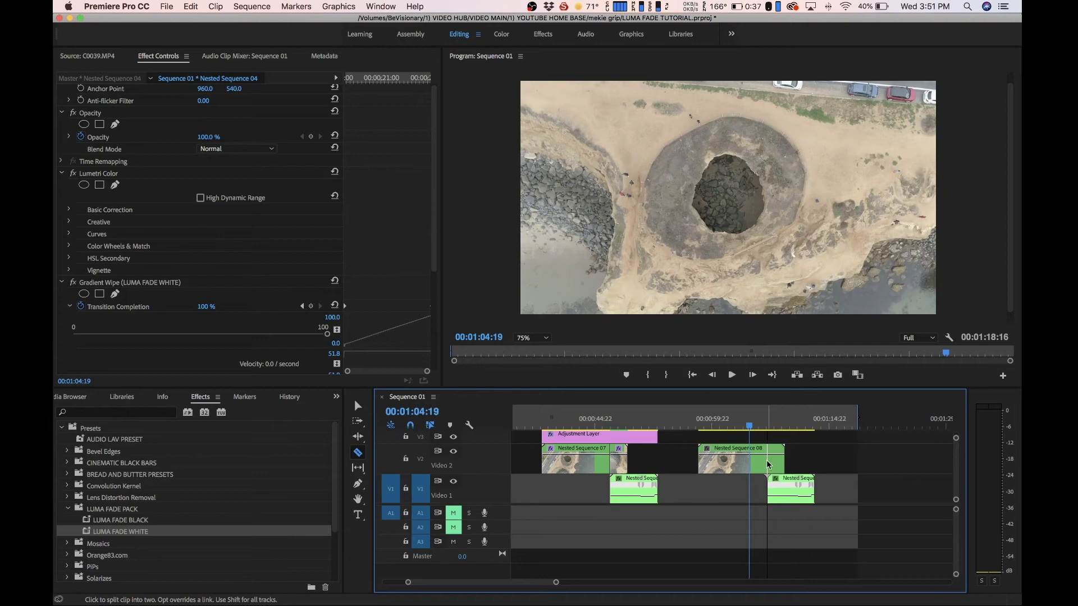
click(768, 463)
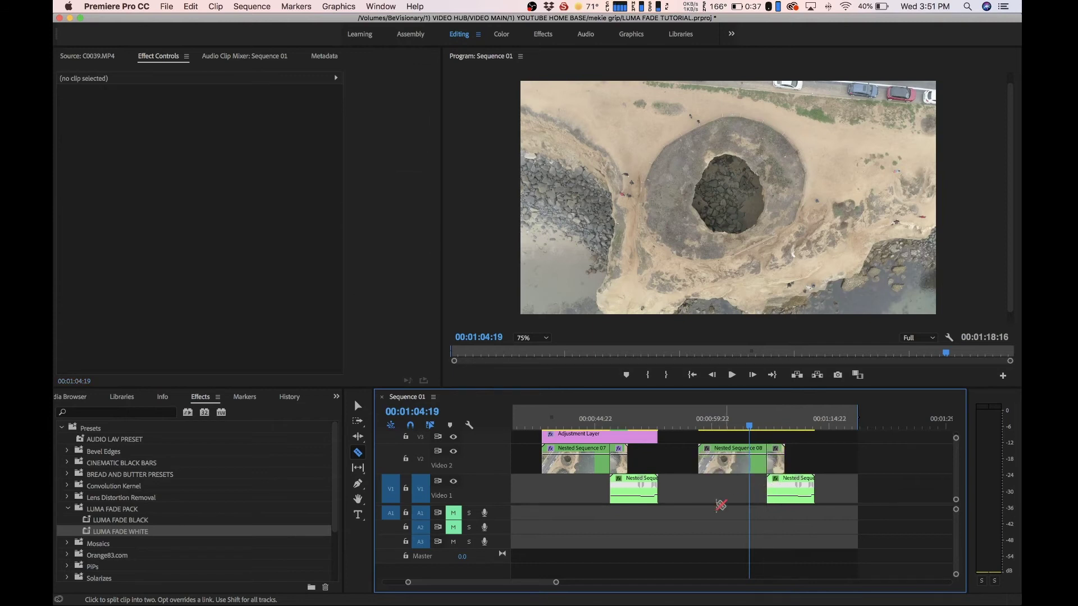
Apply LUMA FADE BLACK to Nested Sequence 08's short end piece and play the fade
key(v)
drag(105, 523, 777, 463)
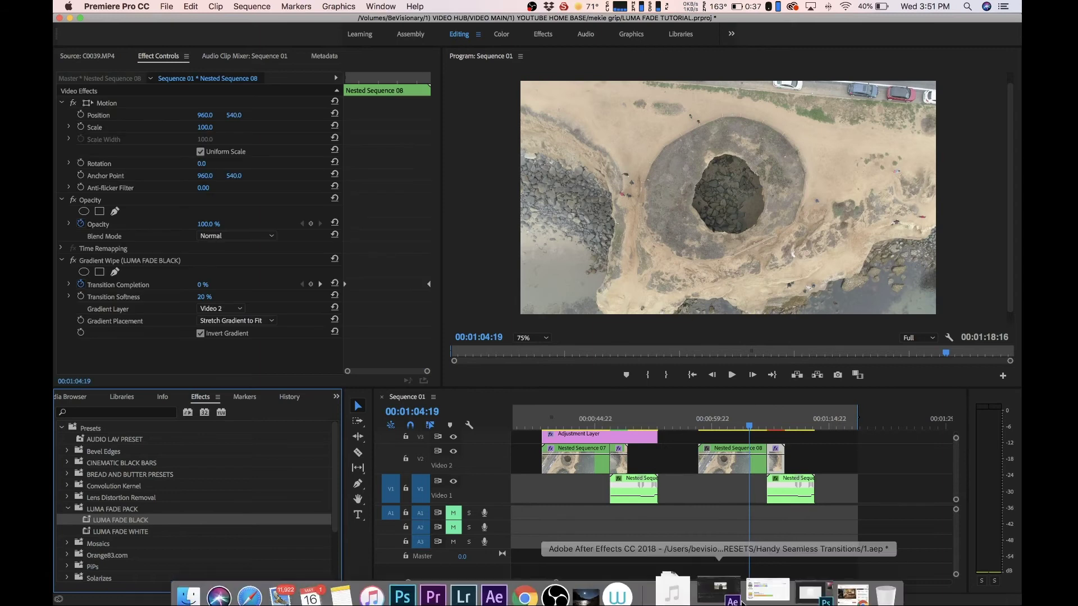
key(space)
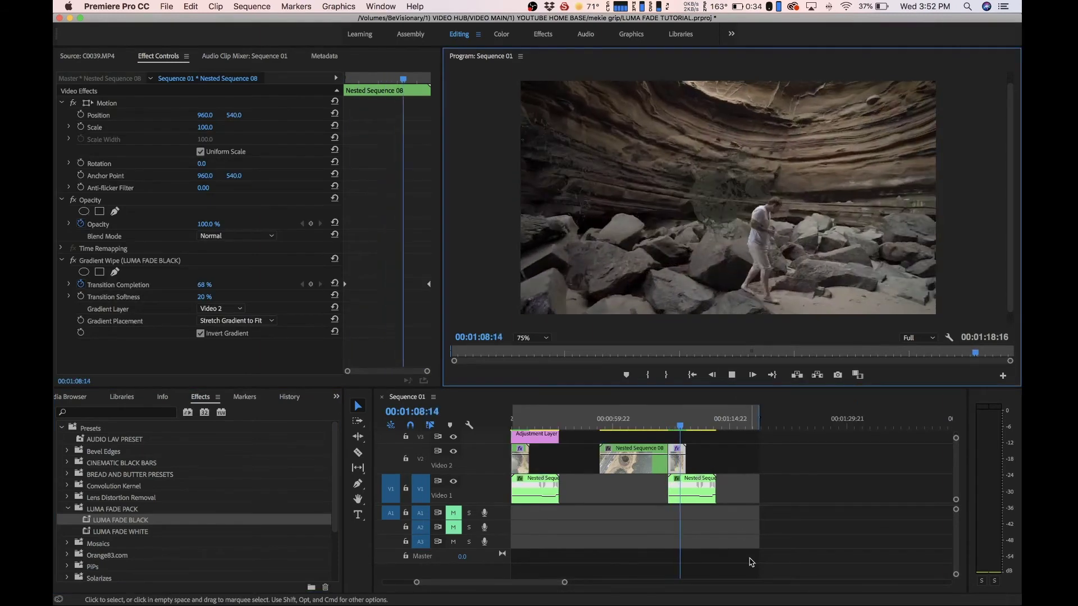
key(space)
Zoom out to all clips and play Sequence 01 from the beginning
drag(564, 582, 602, 587)
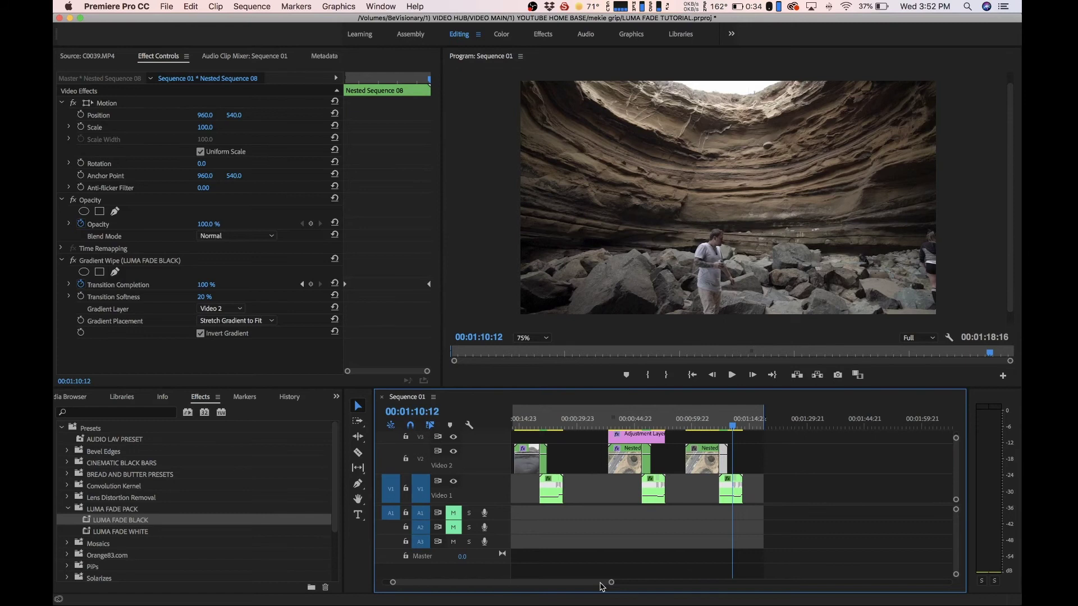
click(627, 425)
mouse_move(627, 427)
mouse_down()
mouse_move(613, 430)
mouse_move(633, 430)
mouse_up()
key(Home)
click(732, 376)
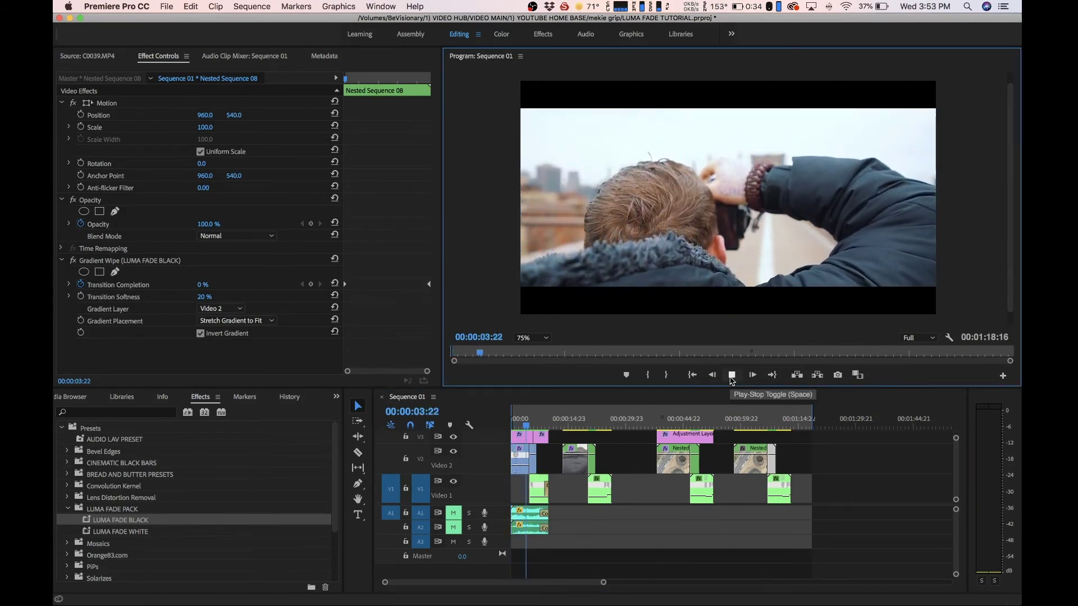
click(732, 376)
drag(527, 431, 494, 430)
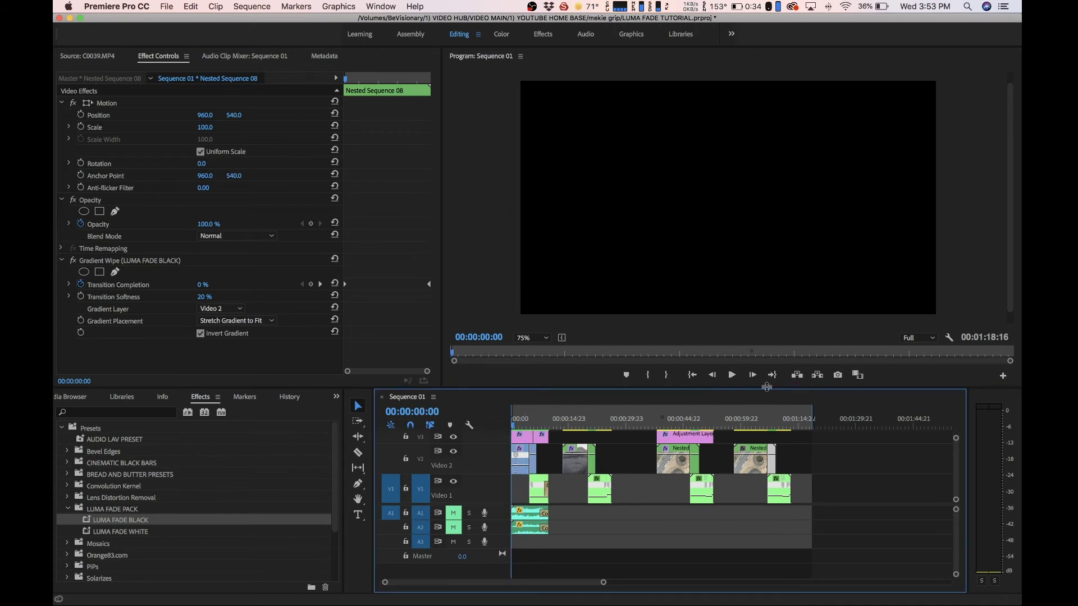
click(732, 375)
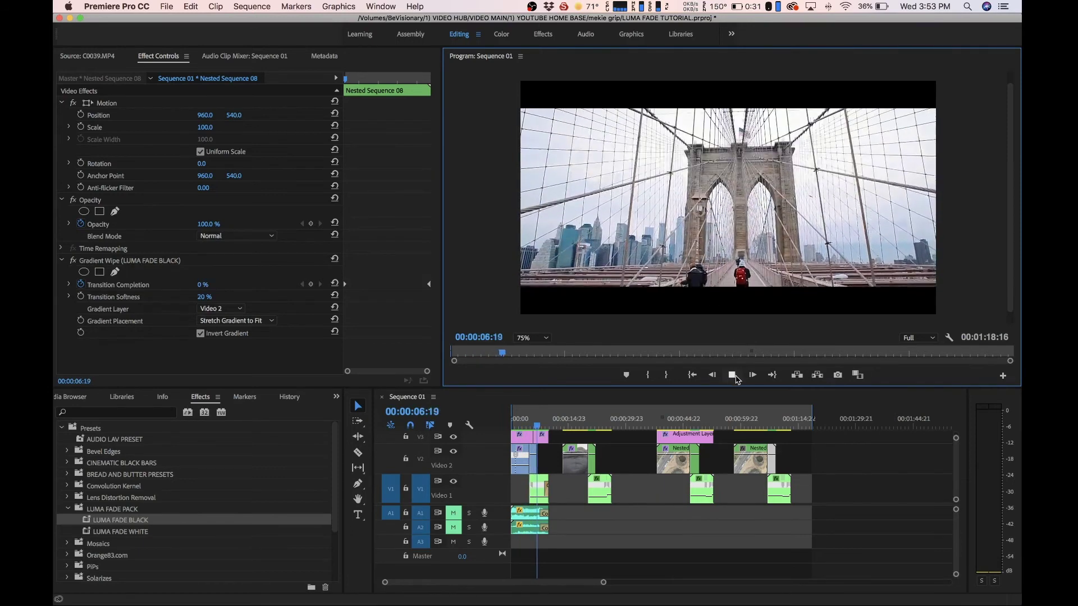
click(734, 377)
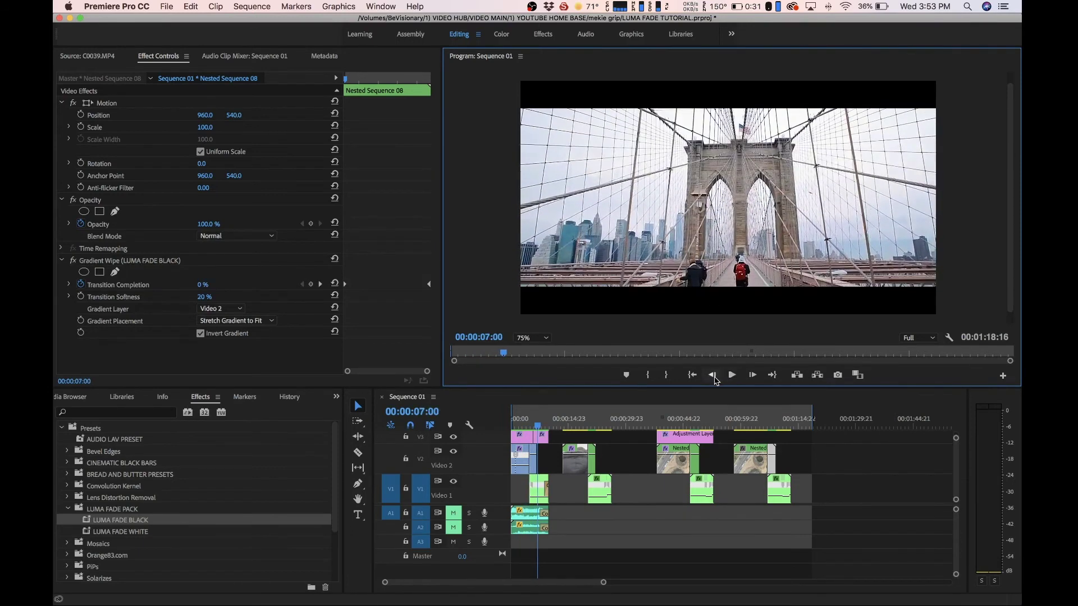
drag(560, 425, 495, 431)
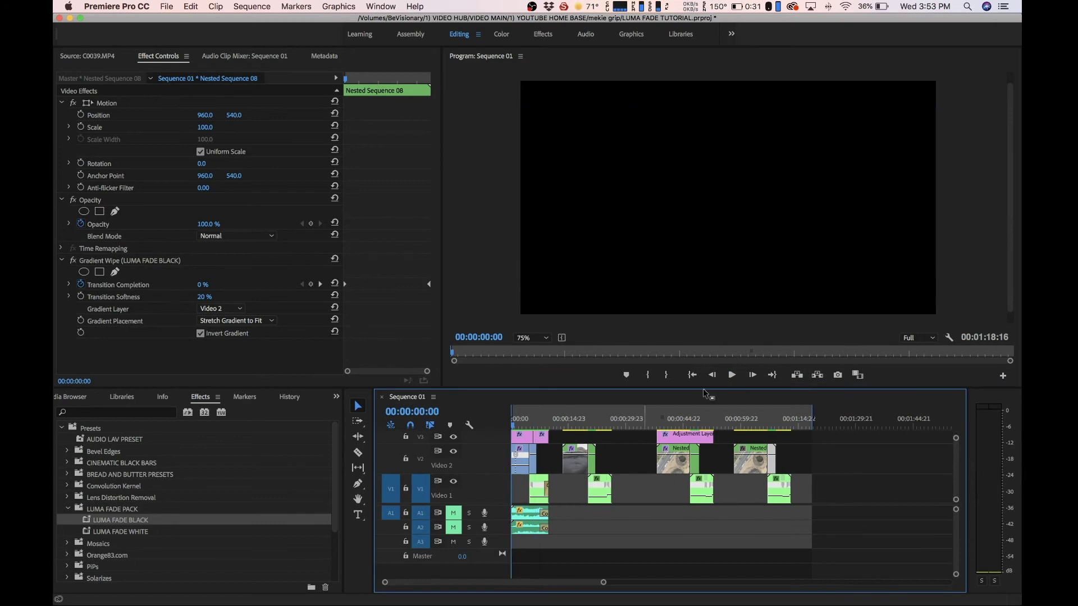
click(732, 376)
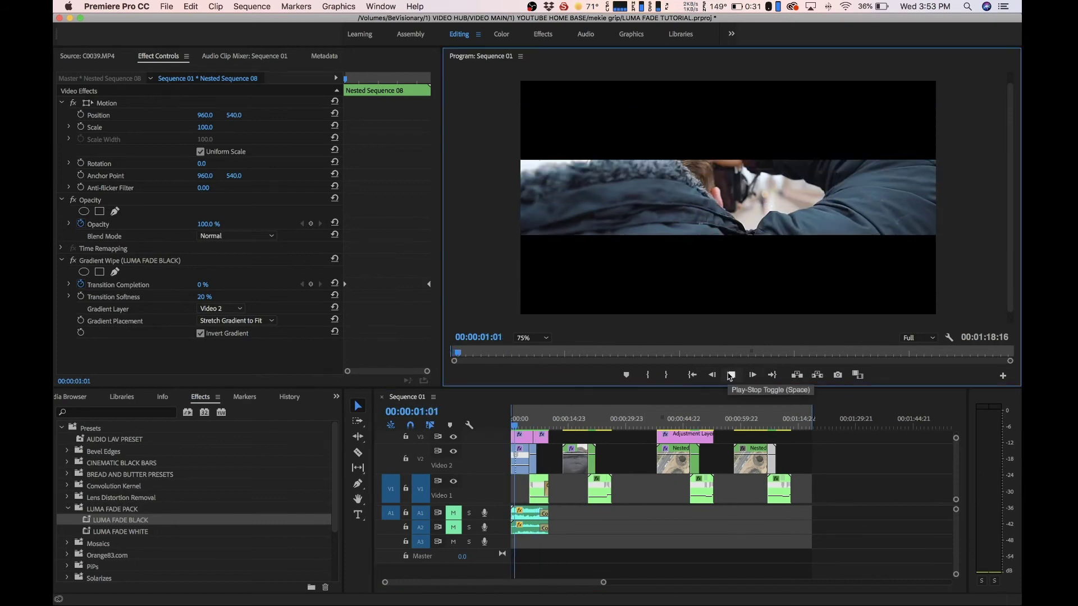